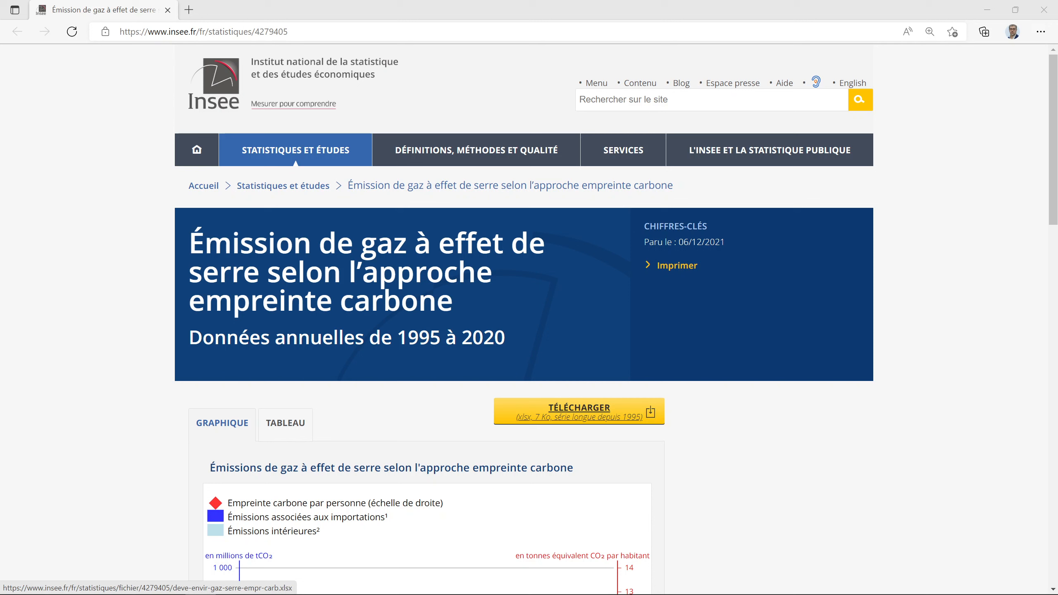
- Copy the download link of the greenhouse gas emissions xlsx file from the Insee page and switch to Excel
right_click(569, 416)
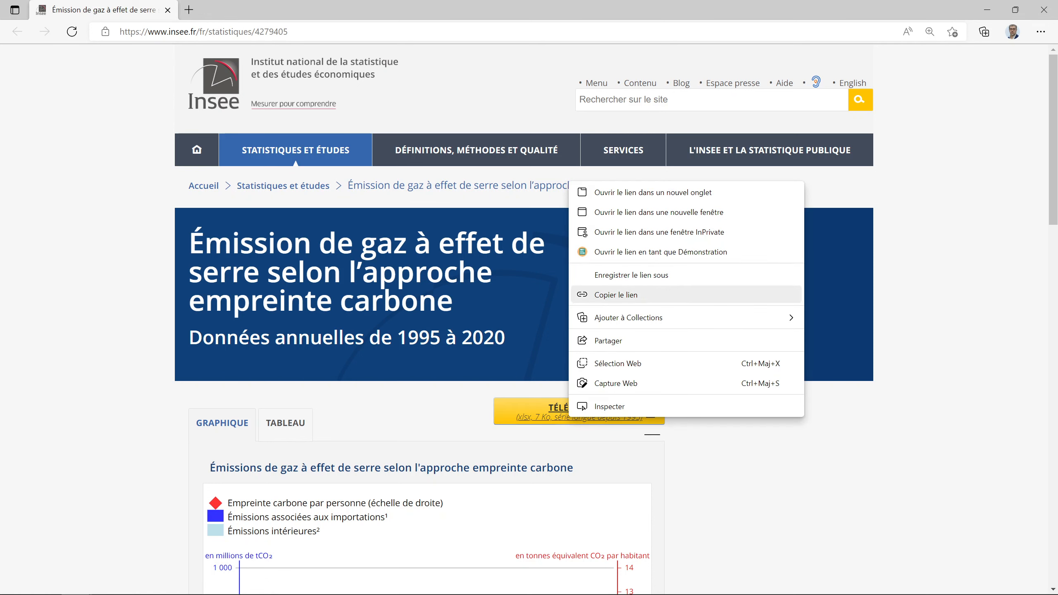
click(616, 295)
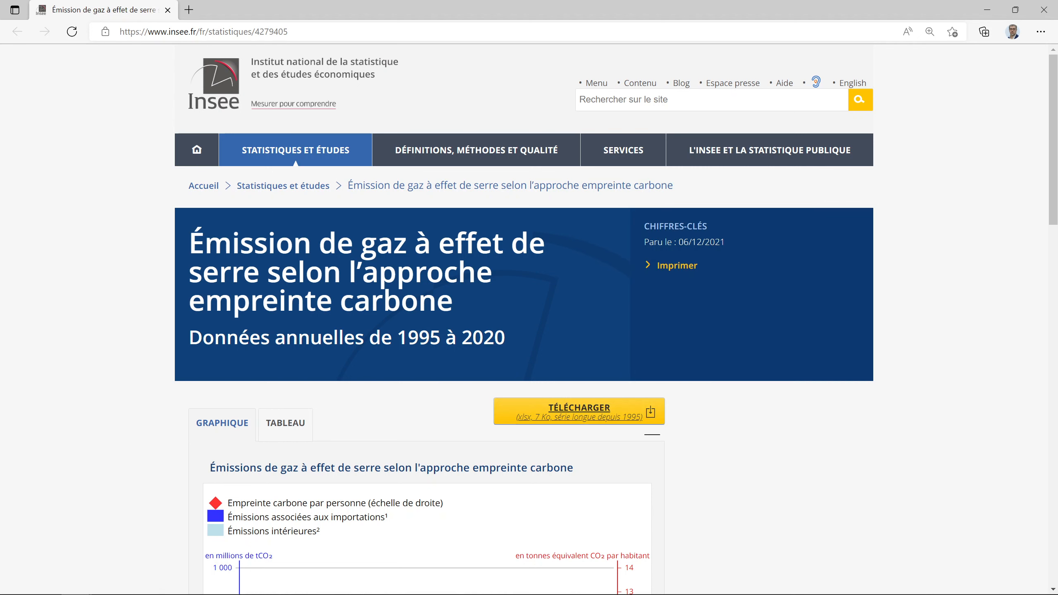
click(76, 594)
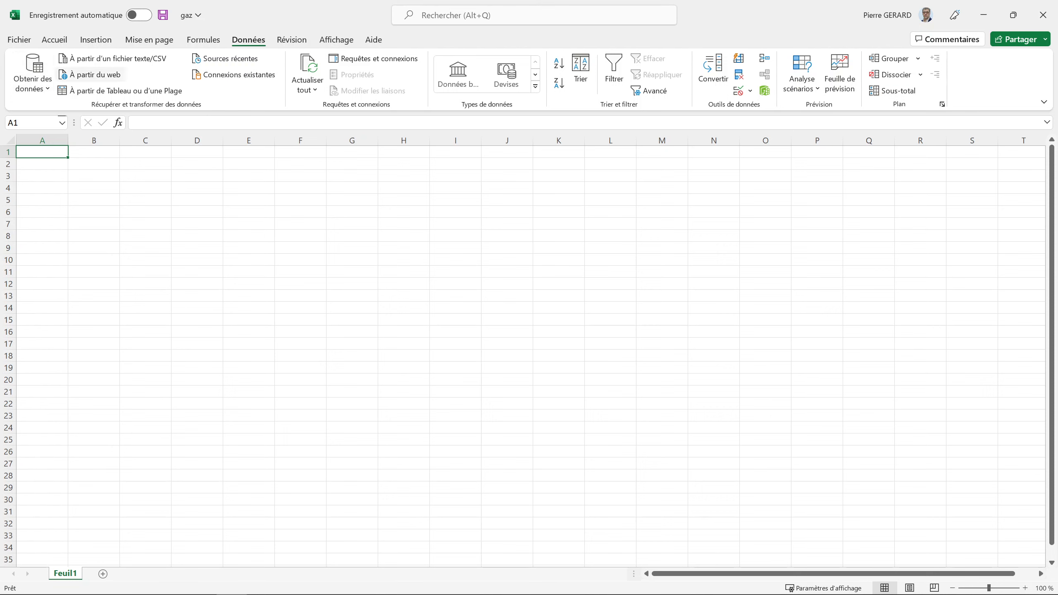
- Import data from an Excel workbook using the copied Insee link and open its Données sheet for transformation in Power Query
click(33, 73)
key(Down)
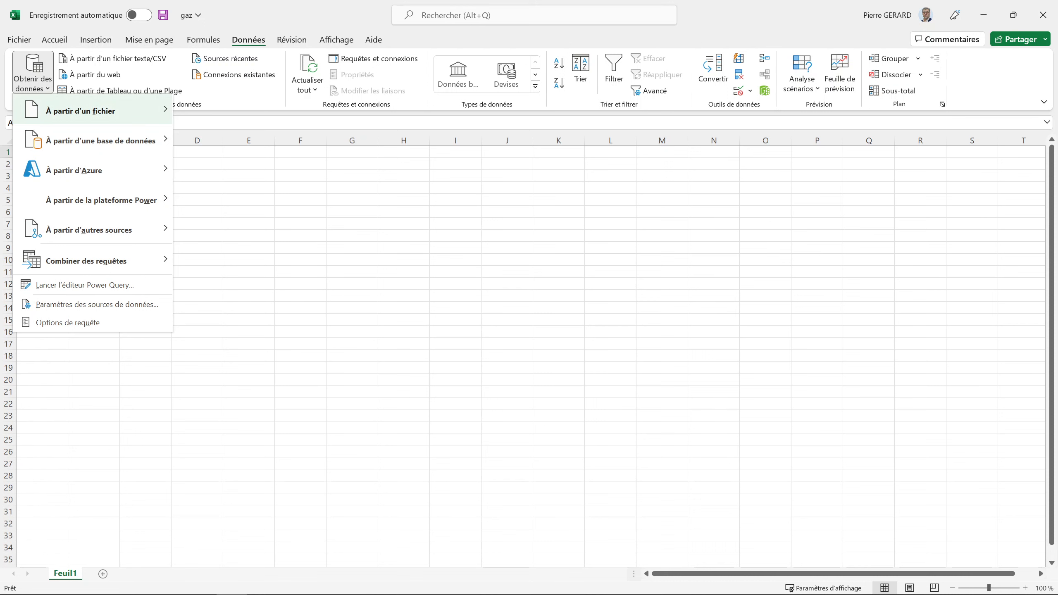
key(Right)
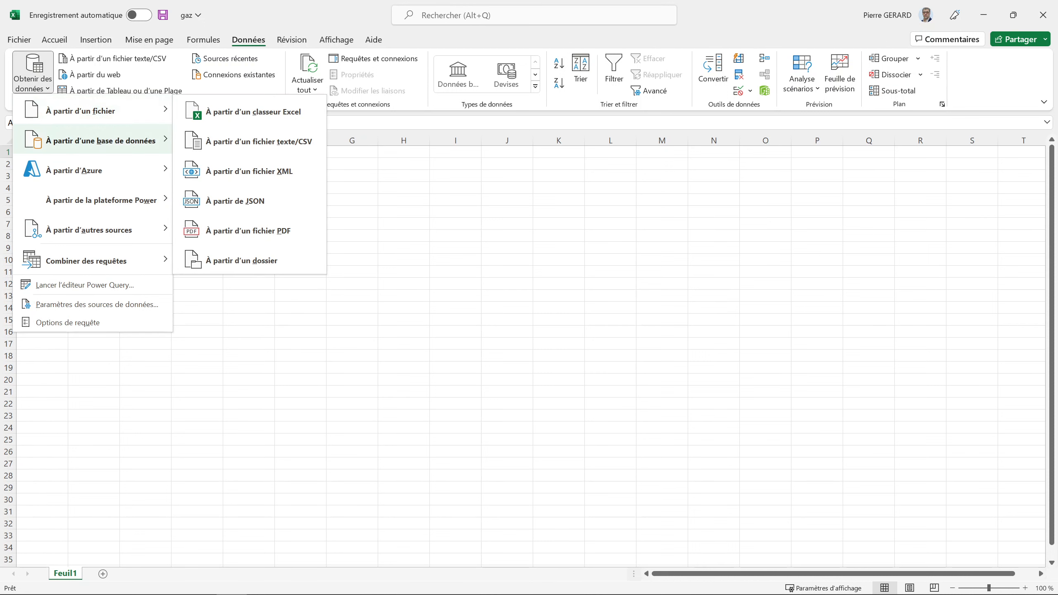
mouse_move(92, 109)
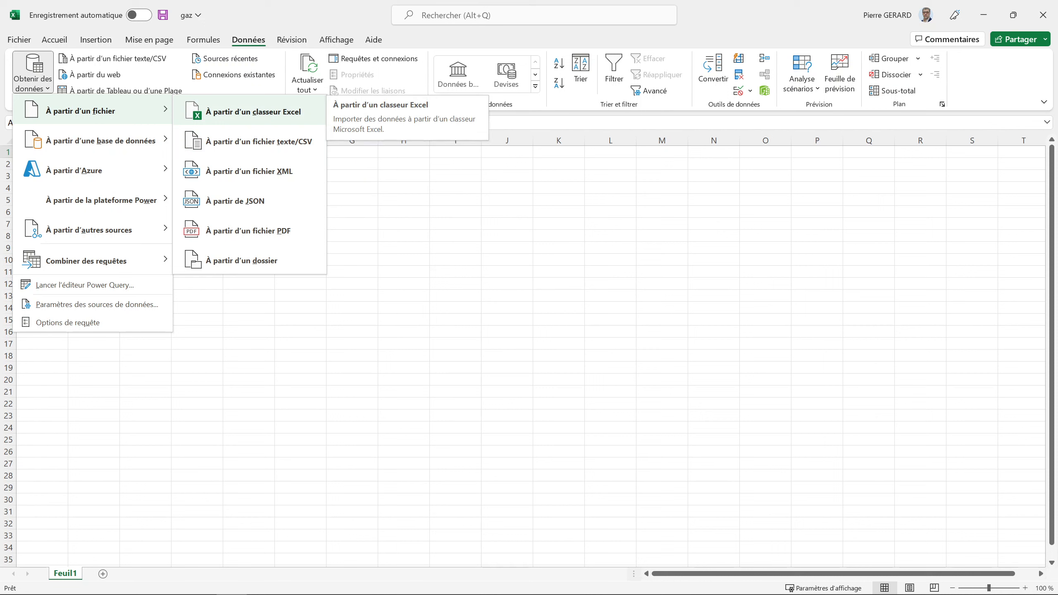
click(253, 112)
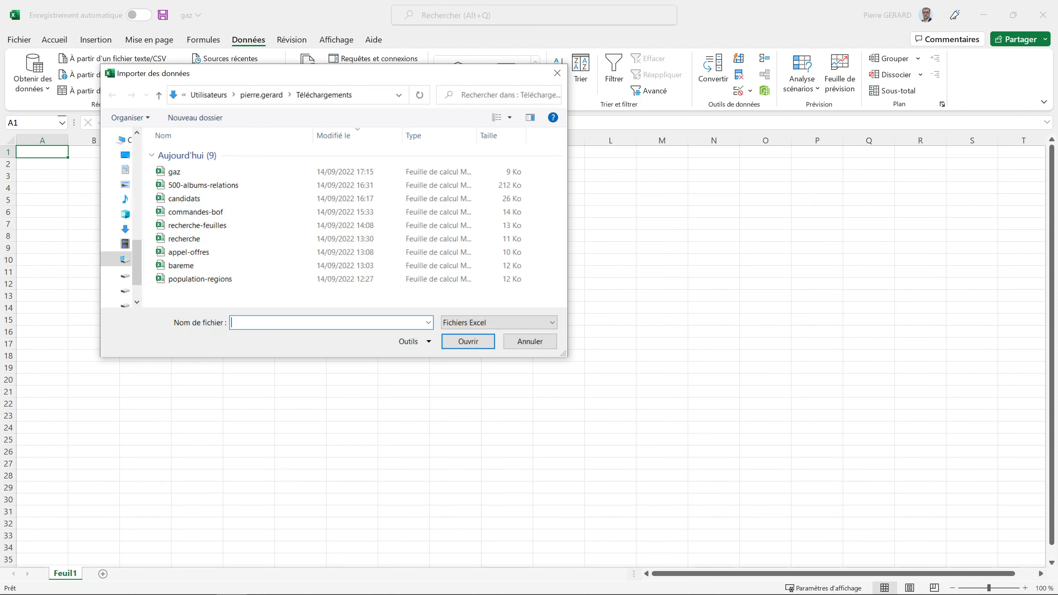
key(ctrl+v)
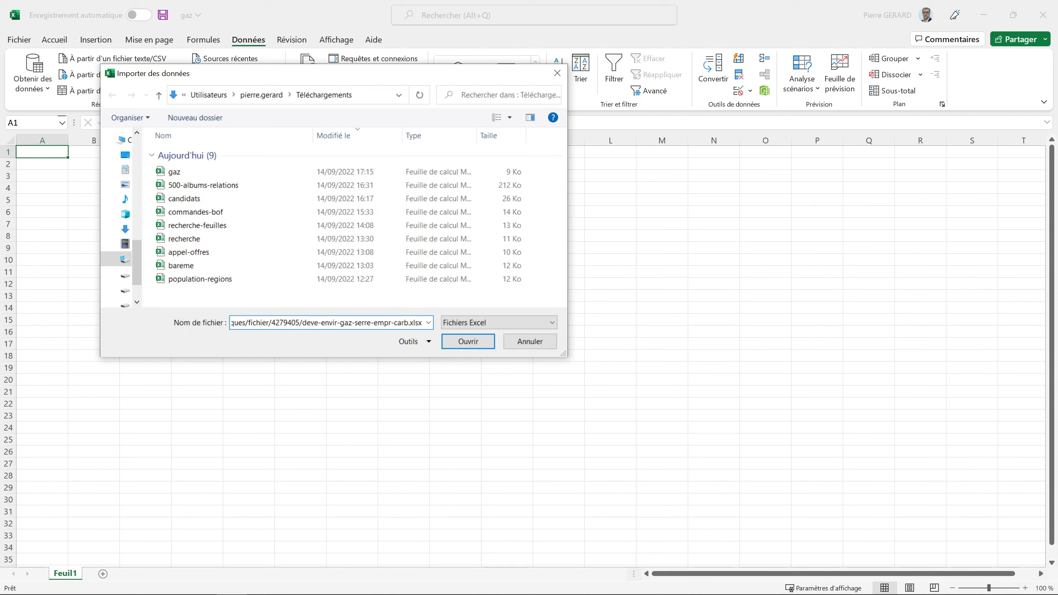
drag(364, 323, 422, 323)
click(287, 322)
click(468, 341)
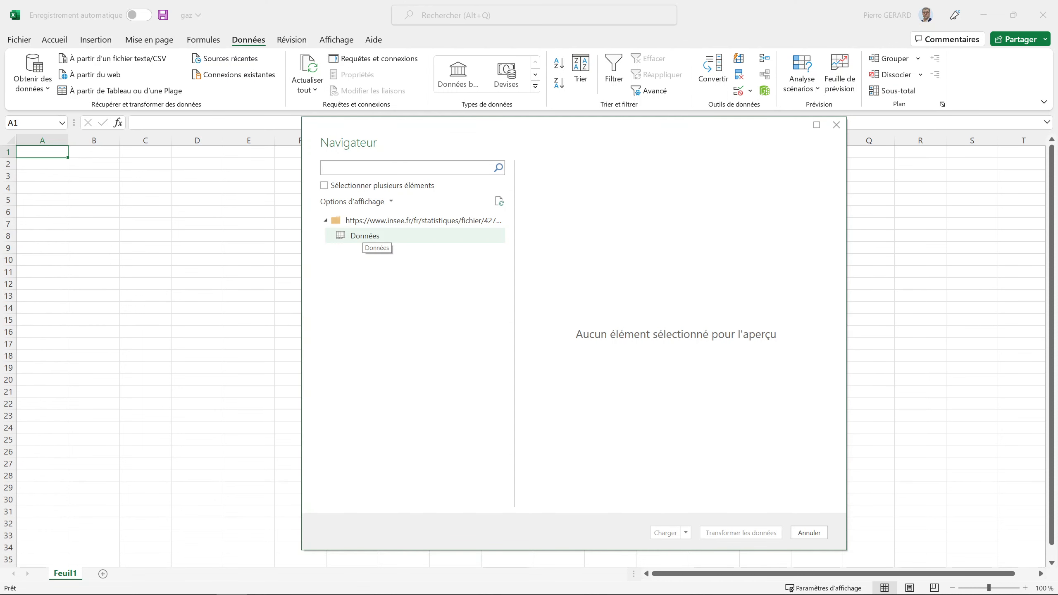
click(365, 236)
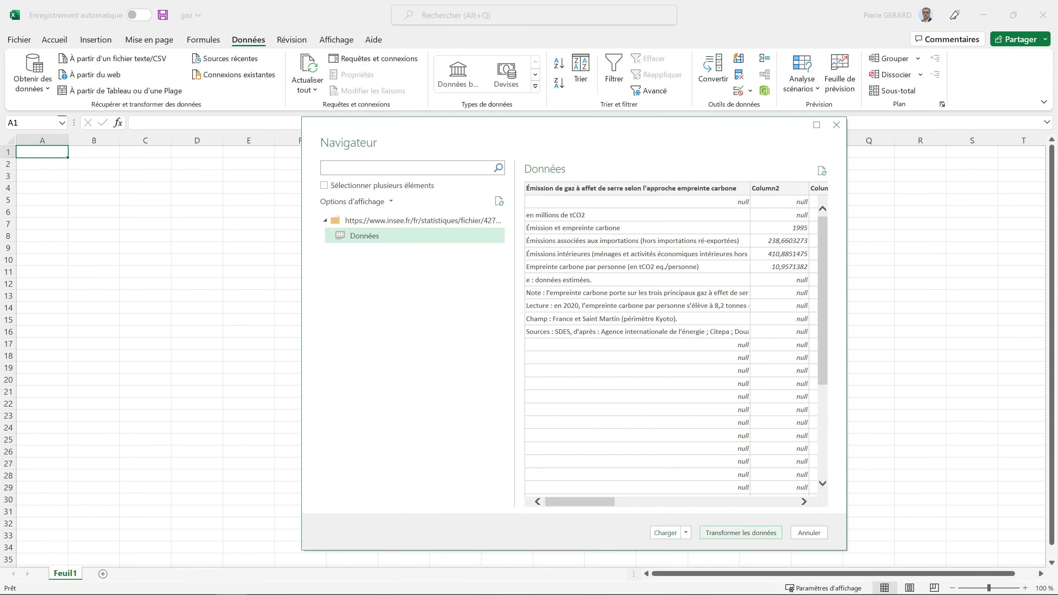
click(740, 533)
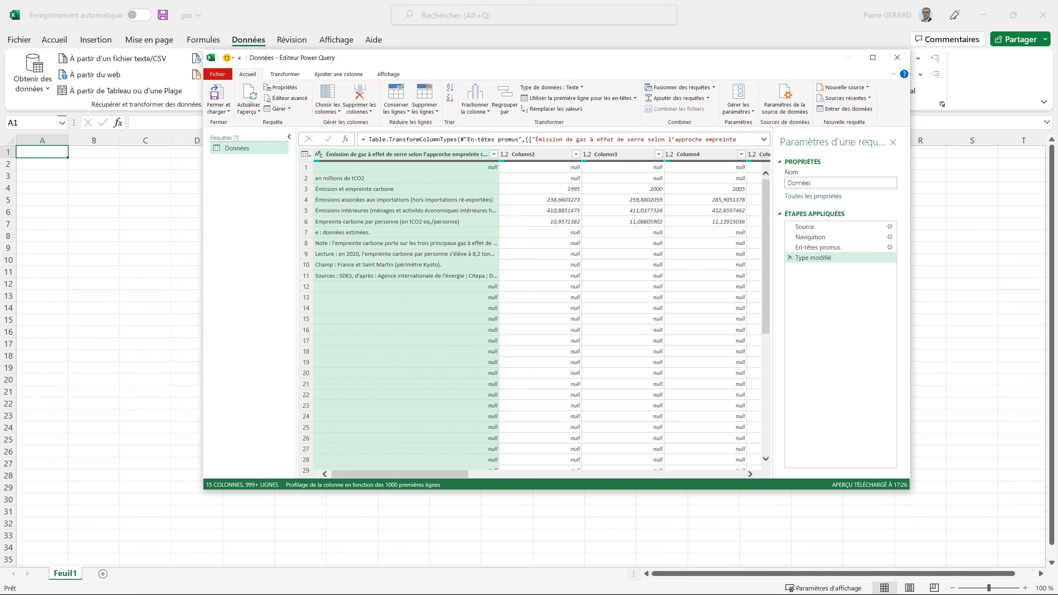
- Remove the top 2 rows from the Données query
click(306, 168)
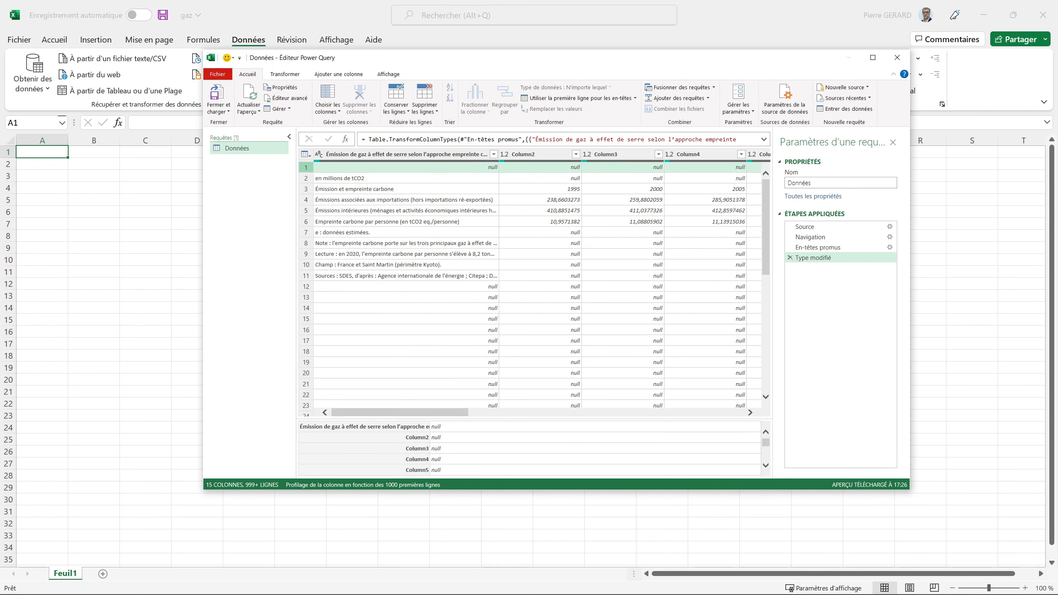
click(306, 189)
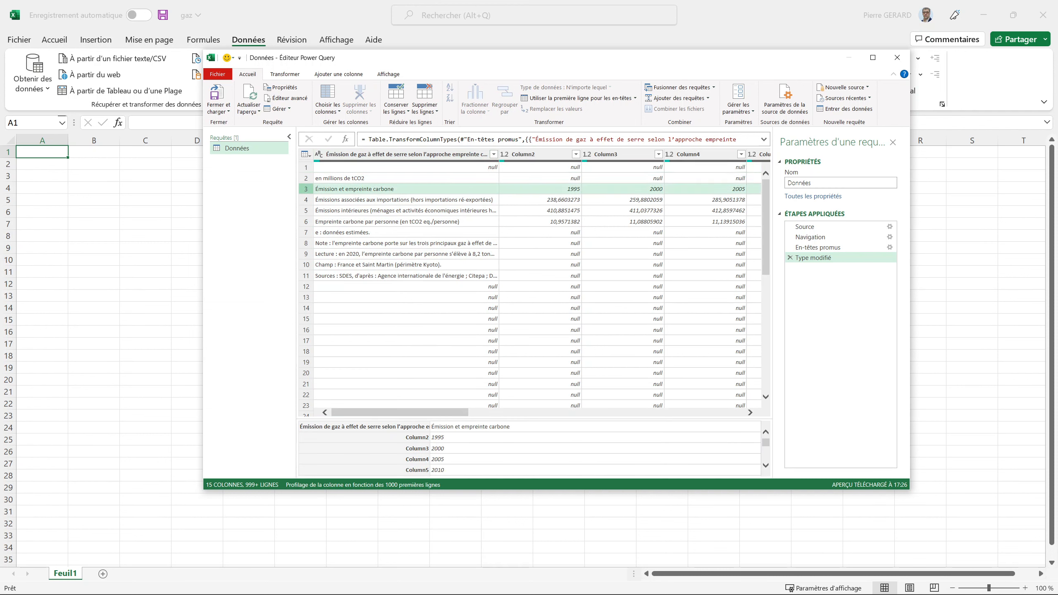
click(306, 179)
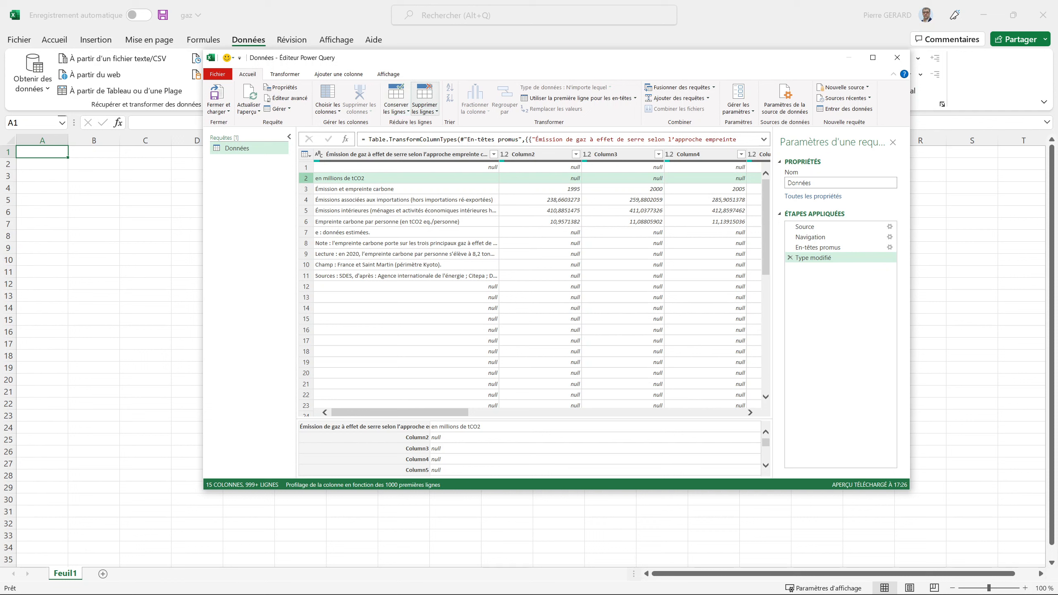
click(424, 102)
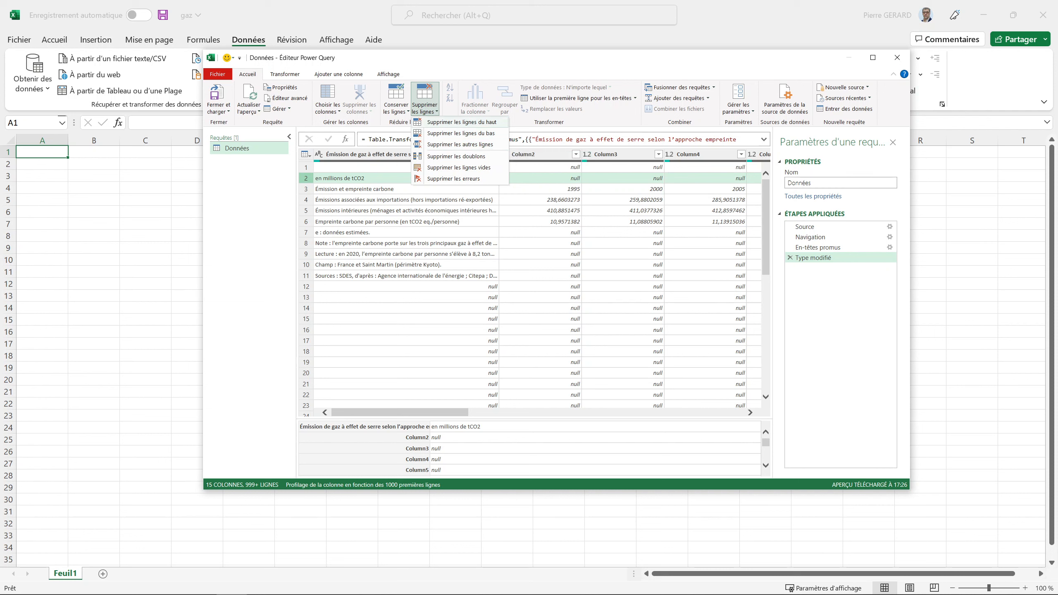
click(462, 121)
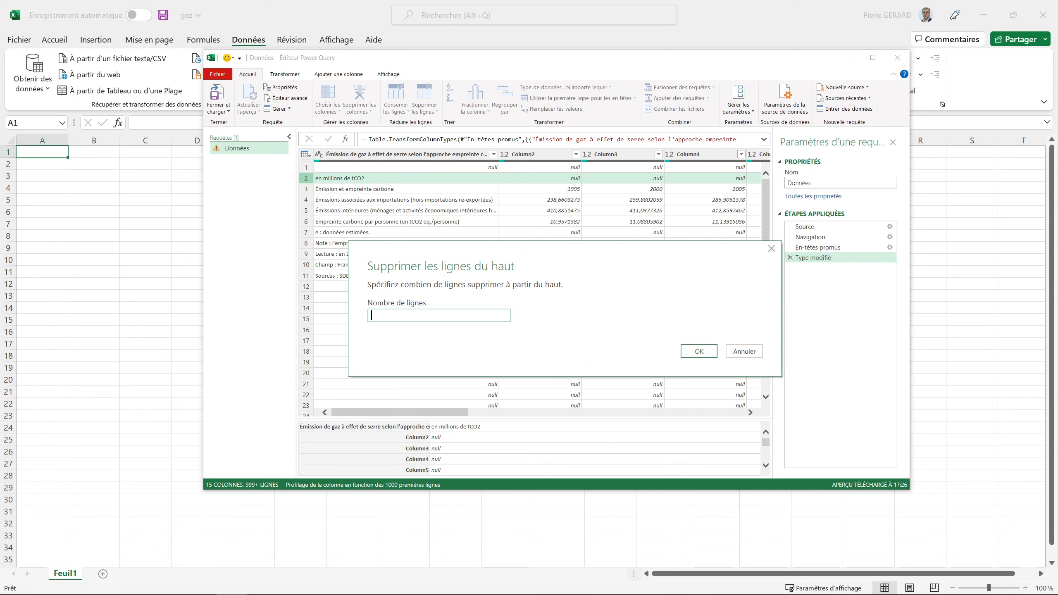
text(2)
click(699, 352)
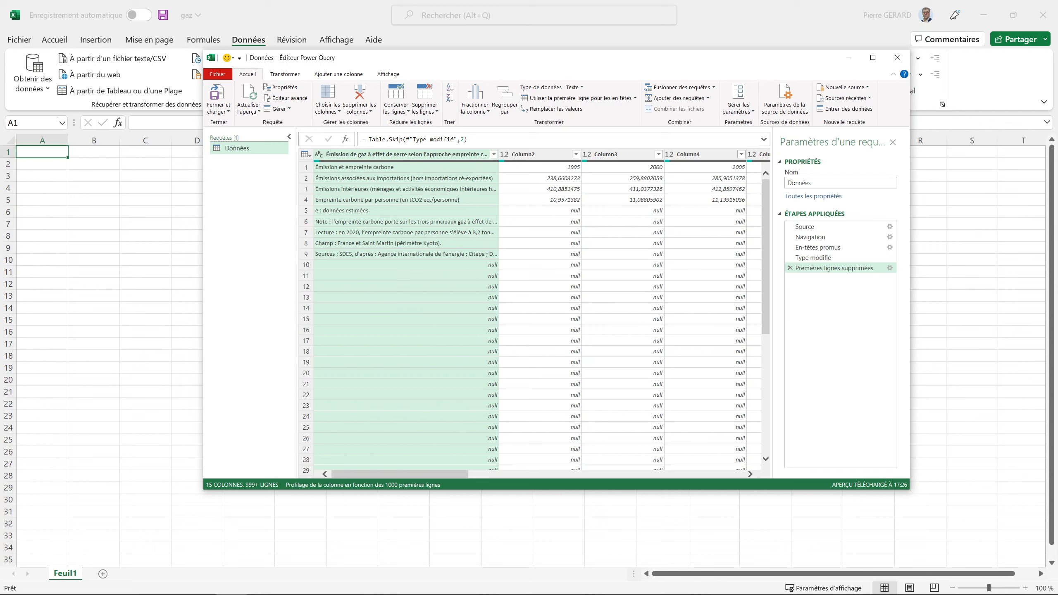
- Keep only the first 4 rows of the query, from the years row down to the per-person carbon footprint
scroll(537, 312, right, 10)
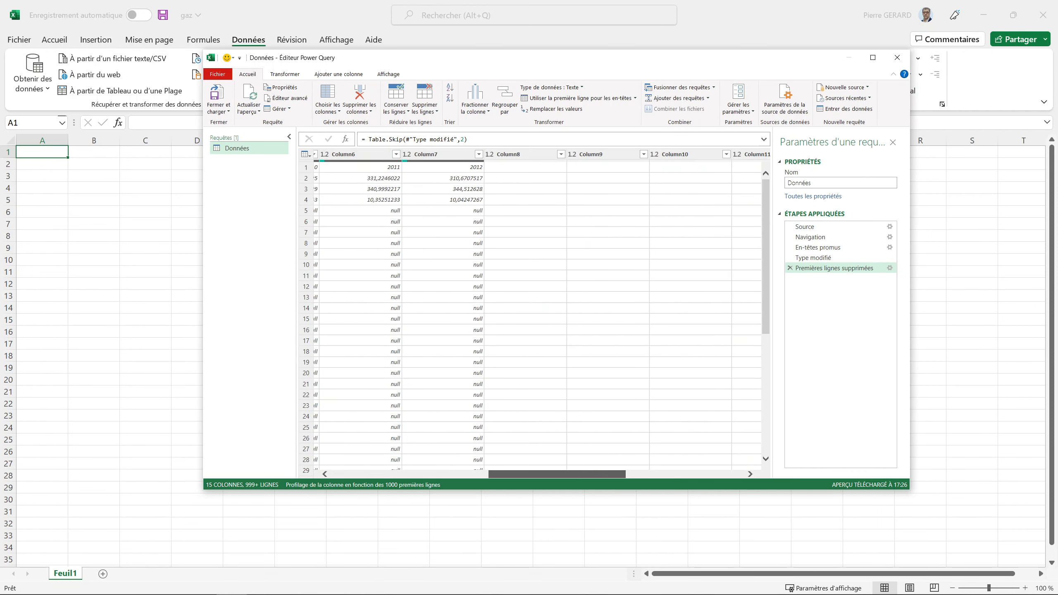
drag(549, 475, 401, 474)
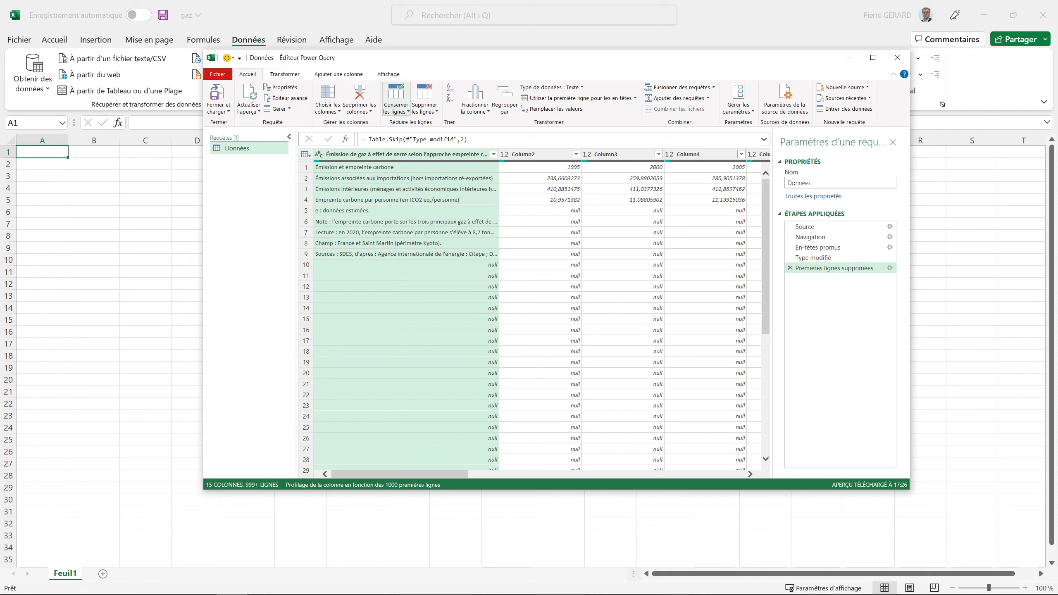
click(395, 100)
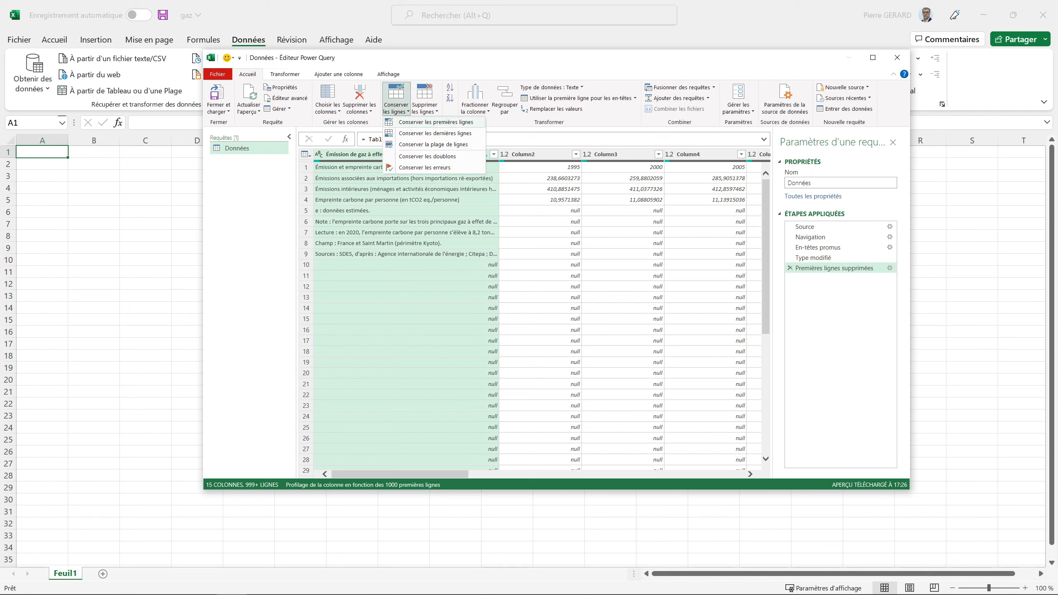
click(426, 157)
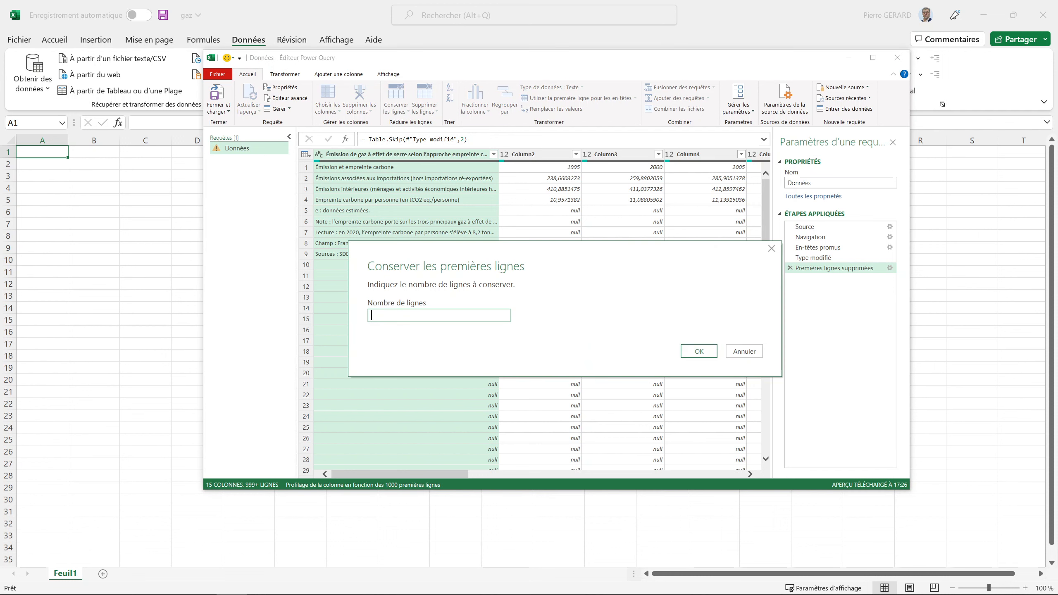
text(4)
click(699, 352)
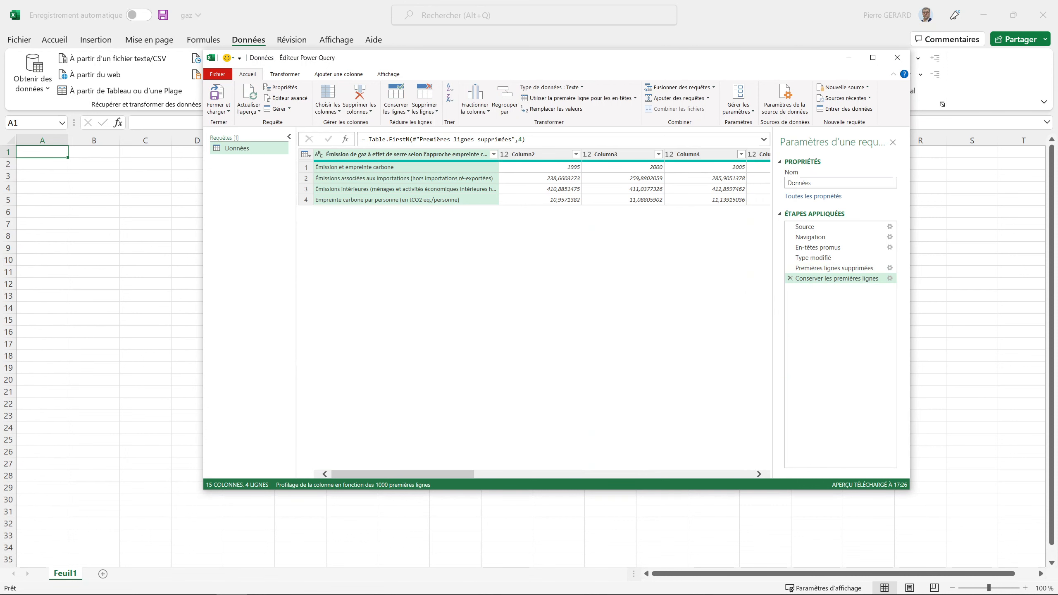
- Transpose the table so the years become rows and the emission categories become columns
mouse_move(403, 474)
mouse_down()
mouse_move(681, 475)
mouse_move(402, 475)
mouse_up()
mouse_move(403, 474)
mouse_down()
mouse_move(681, 475)
mouse_move(402, 474)
mouse_up()
click(406, 179)
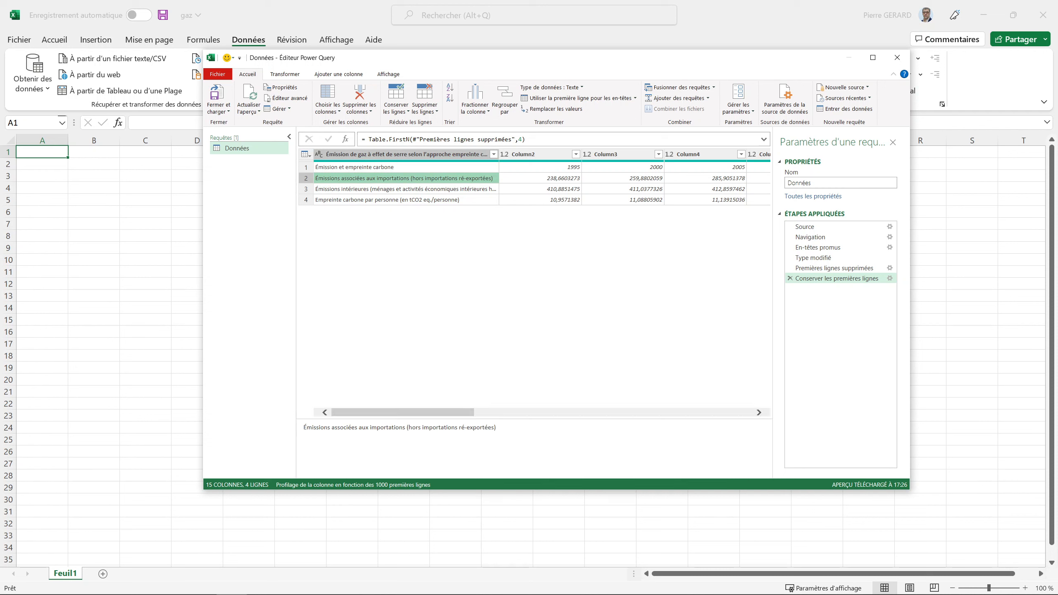
click(406, 189)
click(406, 200)
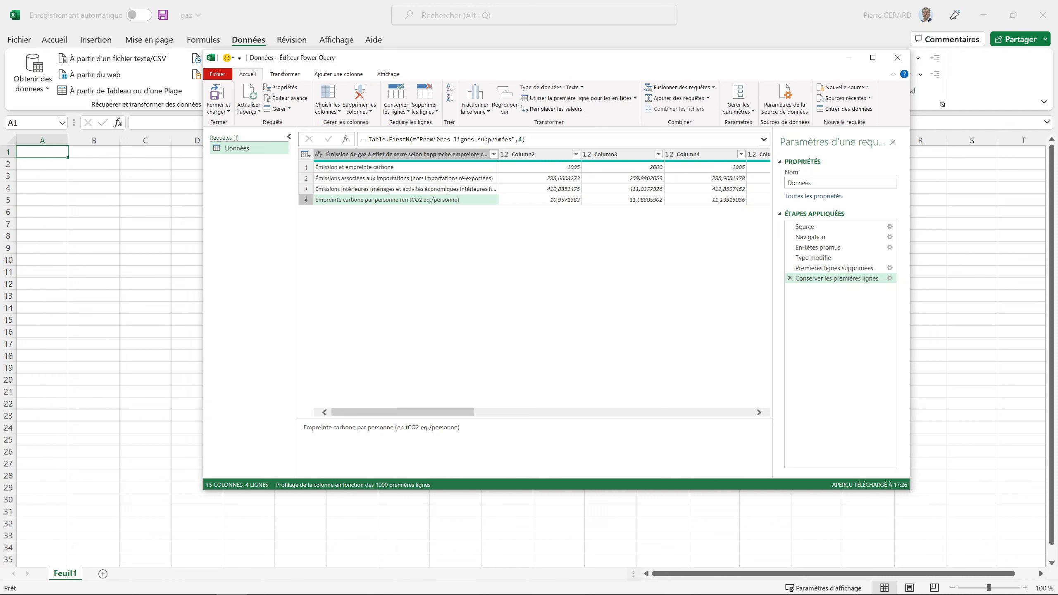
click(406, 178)
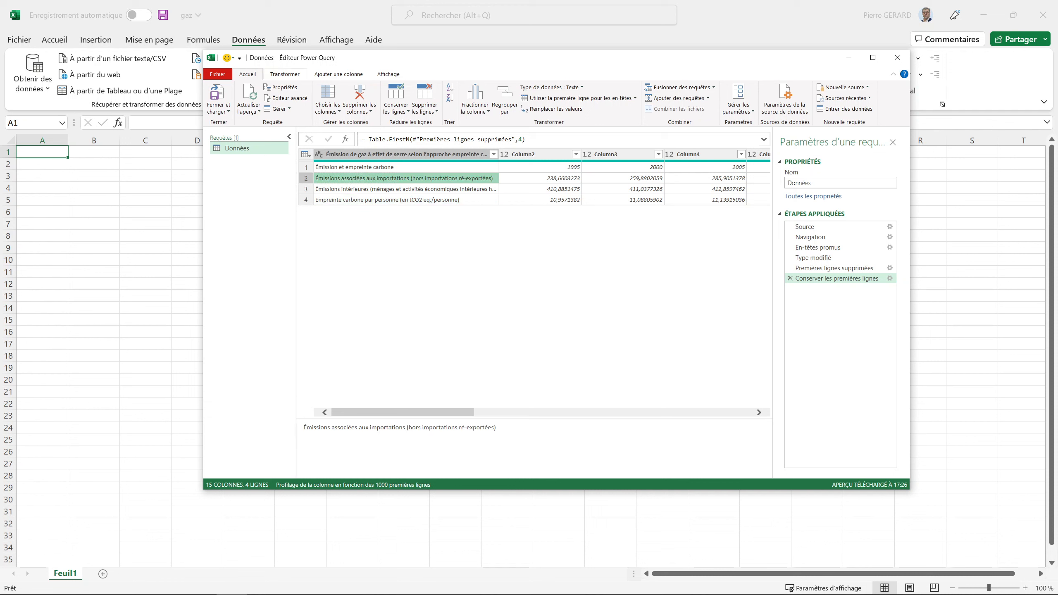
click(284, 74)
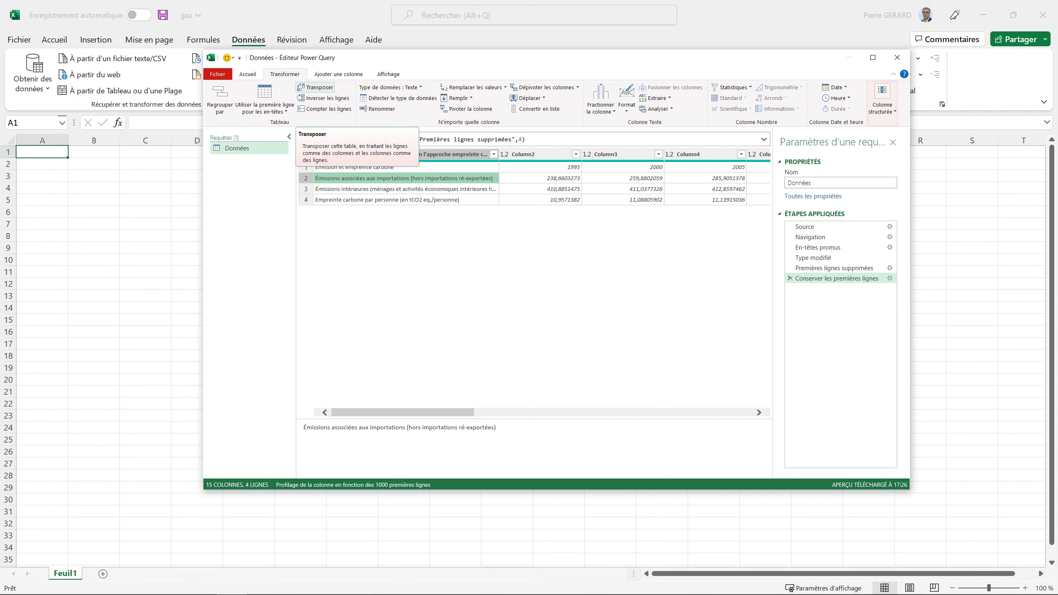
click(315, 87)
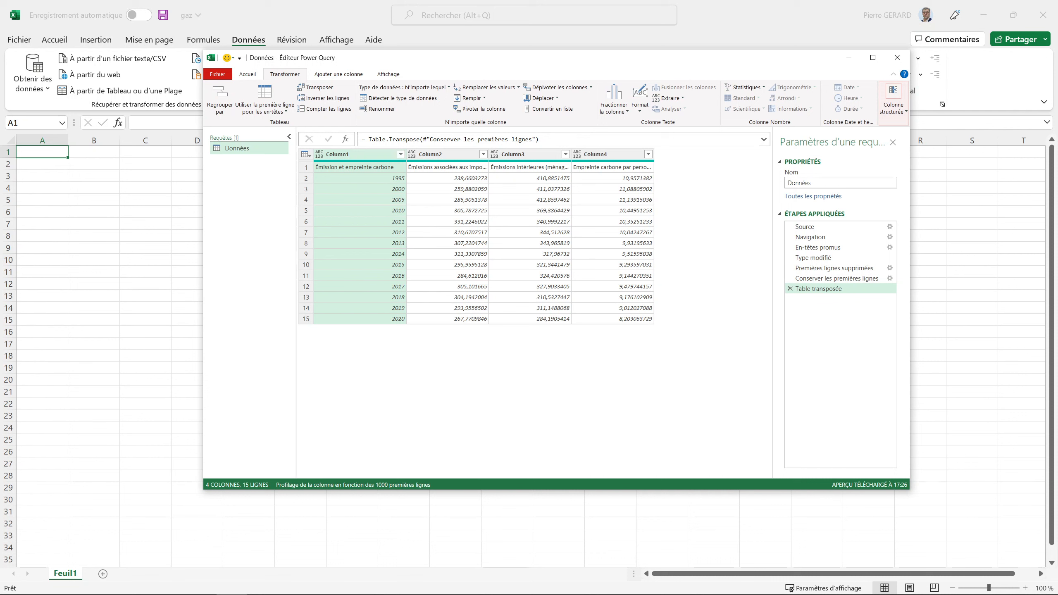
- Use the first row of the transposed table as column headers
click(359, 179)
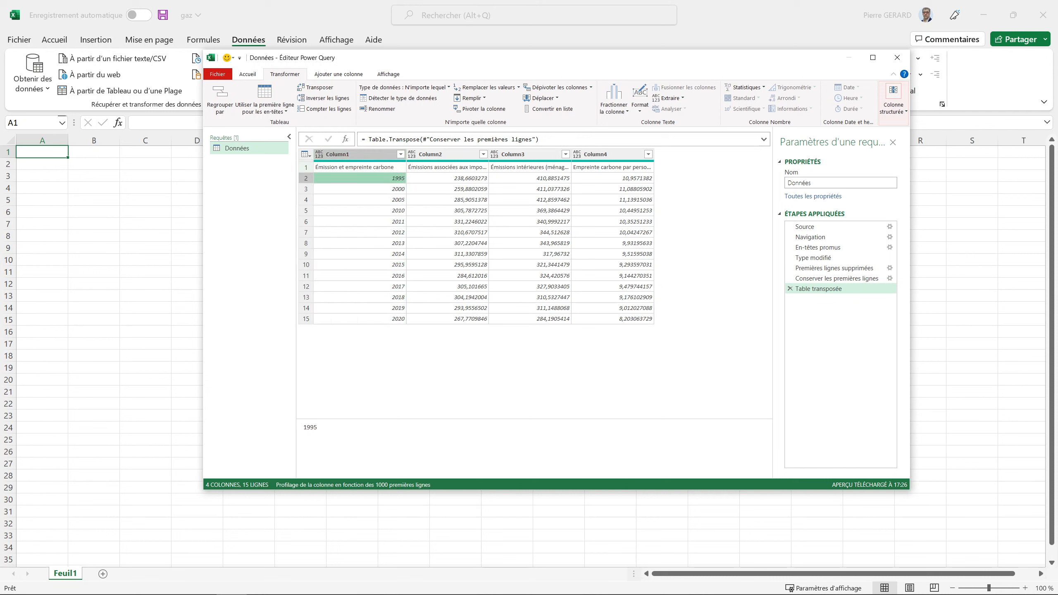
click(306, 167)
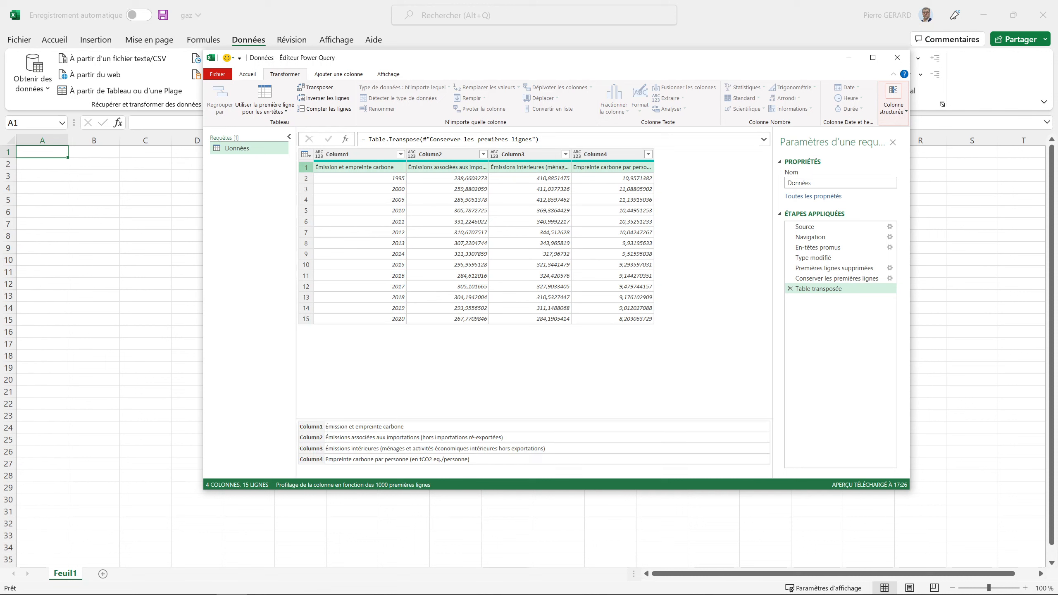
click(247, 74)
click(577, 98)
click(519, 254)
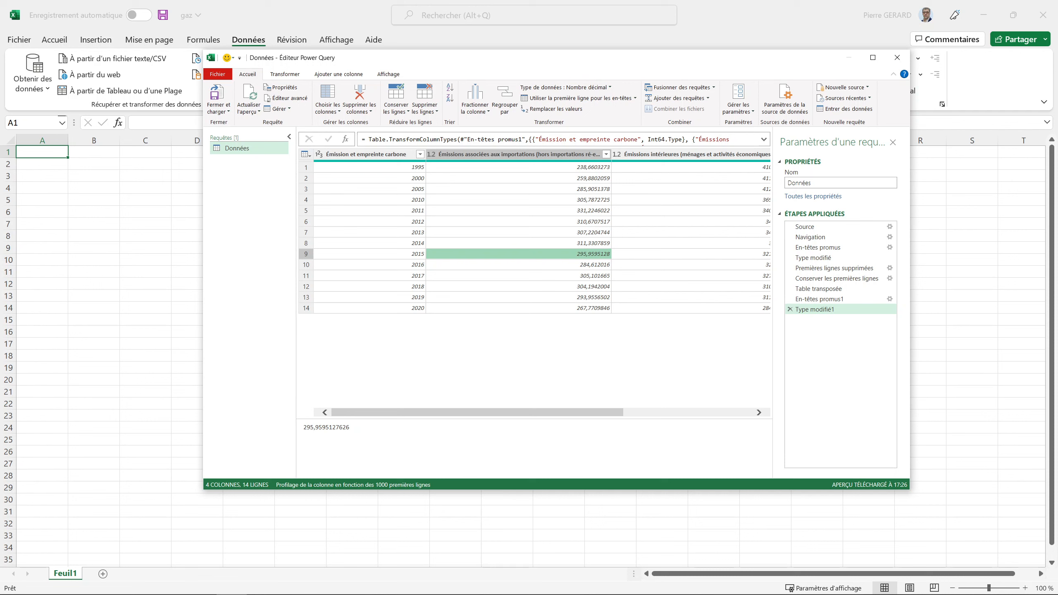
- Refresh the query preview, then close the Power Query editor and load the table into the workbook
mouse_move(477, 412)
mouse_down()
mouse_move(606, 412)
mouse_move(476, 412)
mouse_up()
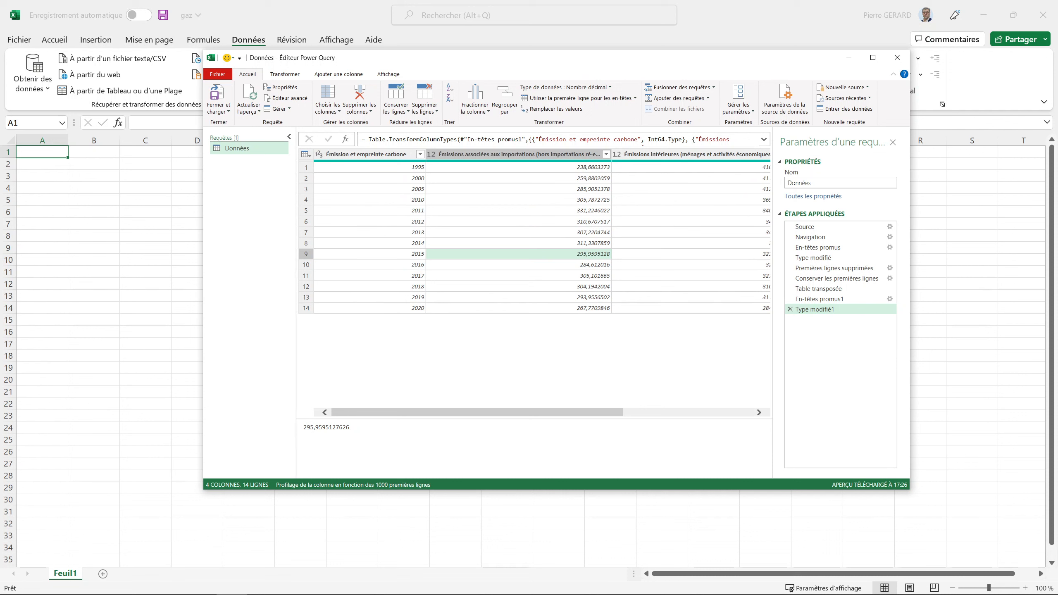
mouse_move(477, 413)
mouse_down()
mouse_move(606, 412)
mouse_move(477, 412)
mouse_up()
click(249, 97)
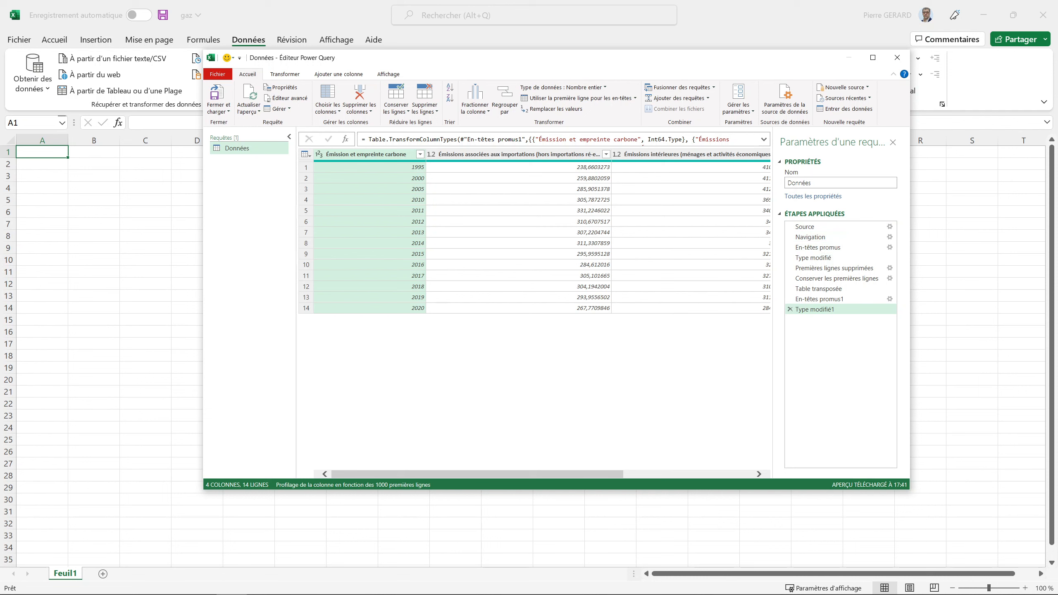
click(216, 95)
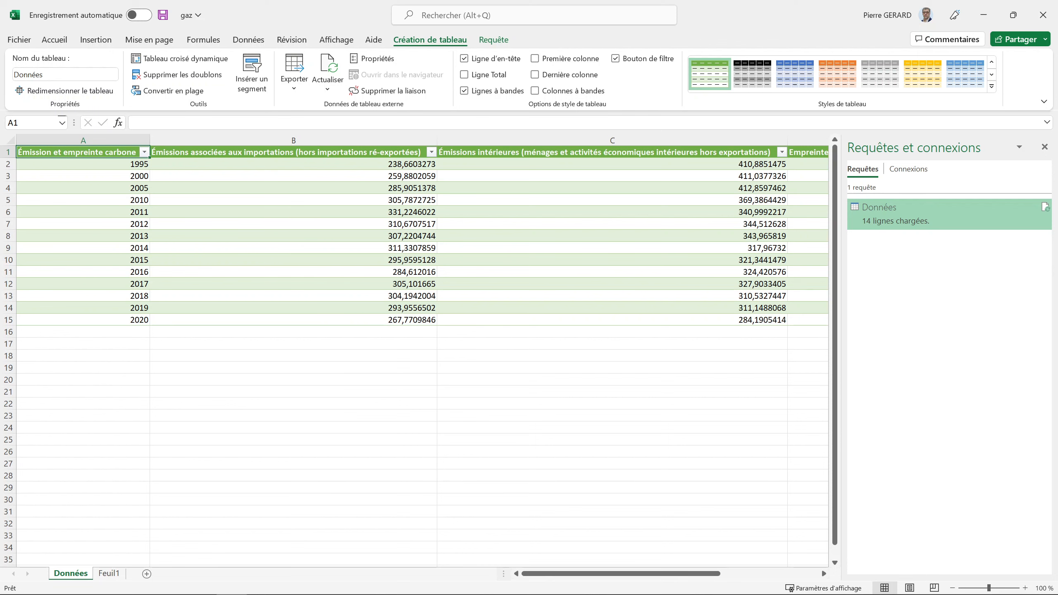
- Narrow columns B to D of the loaded table to a uniform width
drag(291, 140, 586, 140)
click(676, 559)
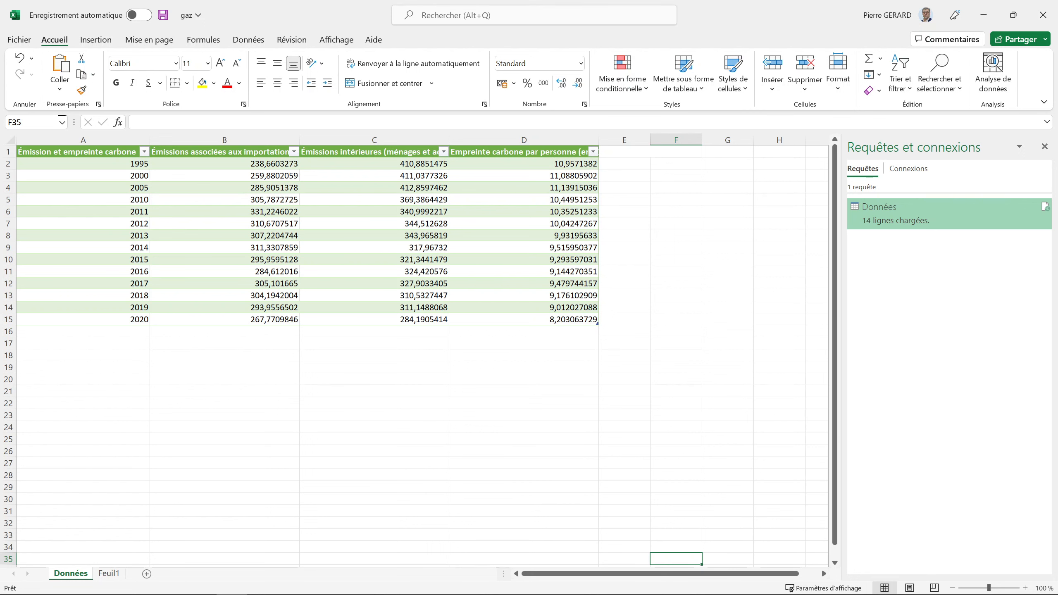
- Refresh the Données query to reload the table from its online source
right_click(884, 214)
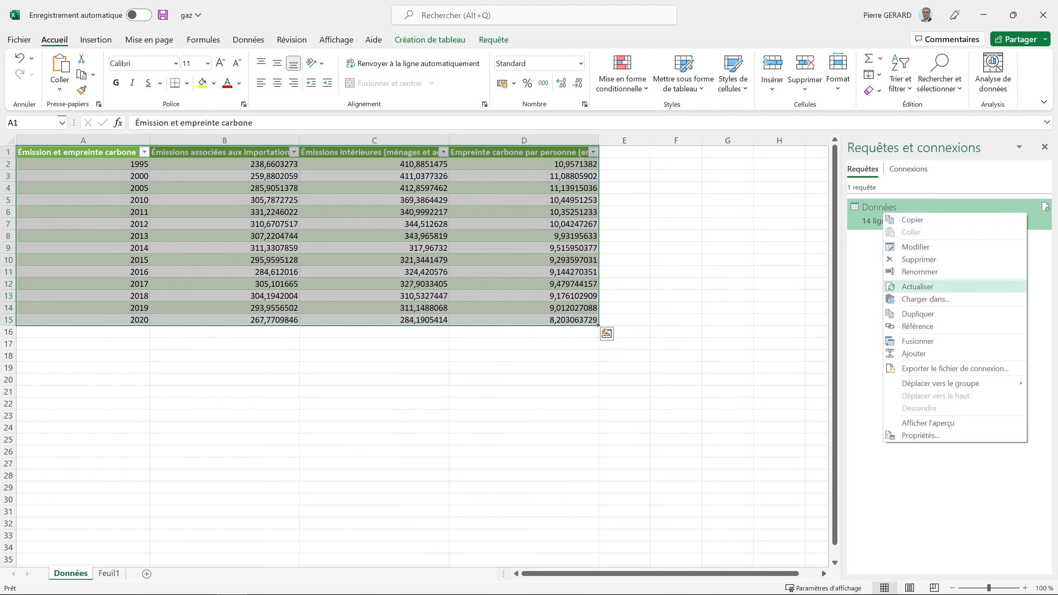
click(917, 286)
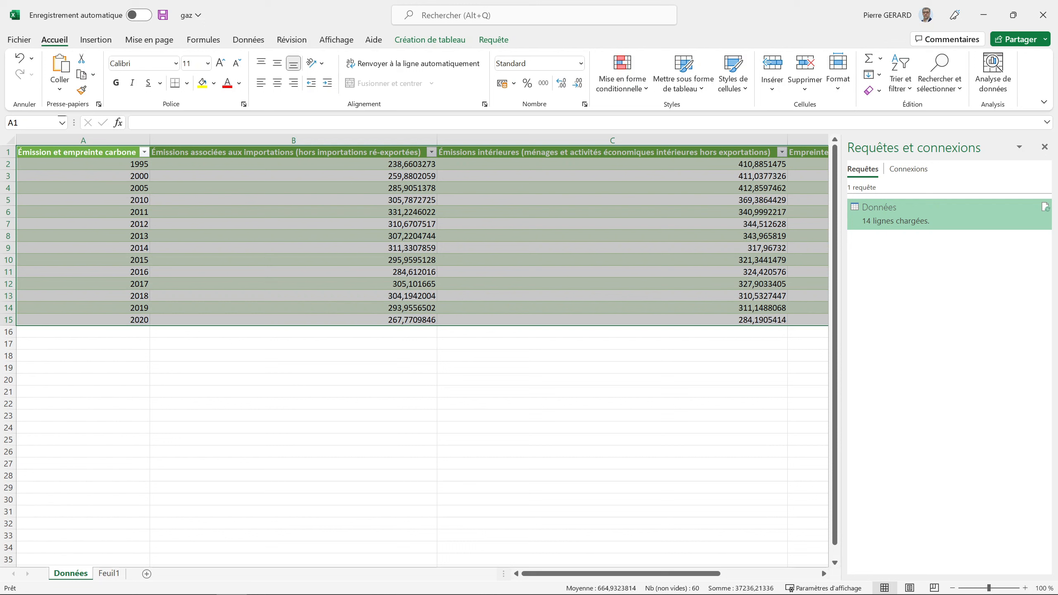
click(293, 260)
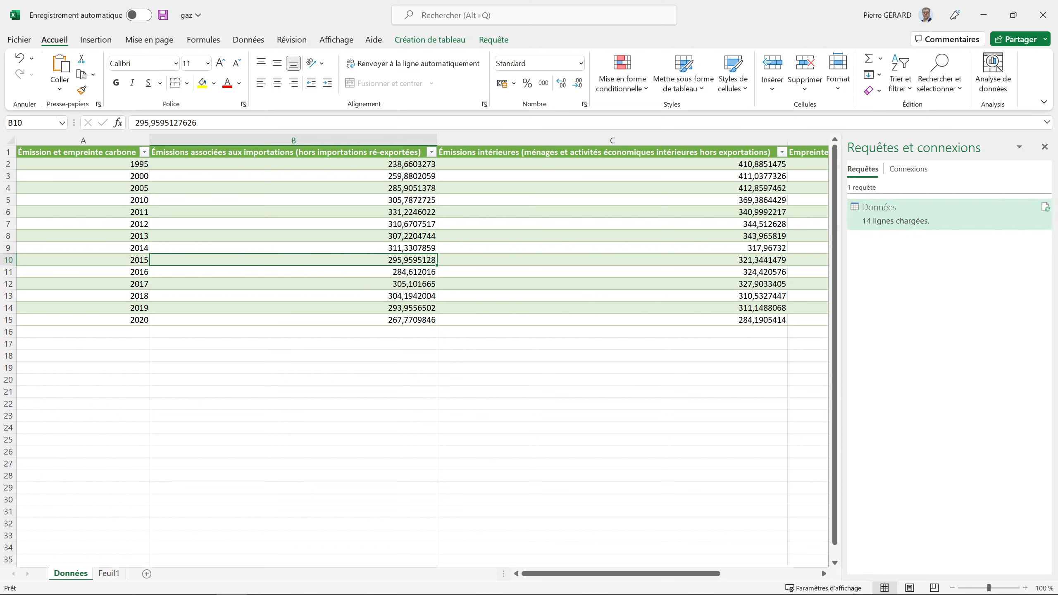
click(896, 214)
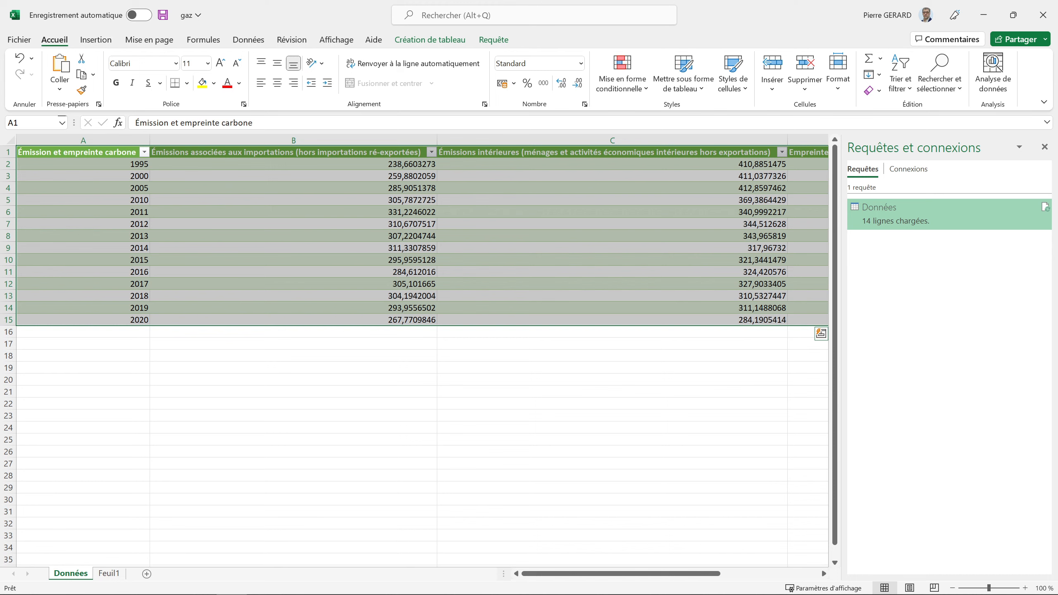